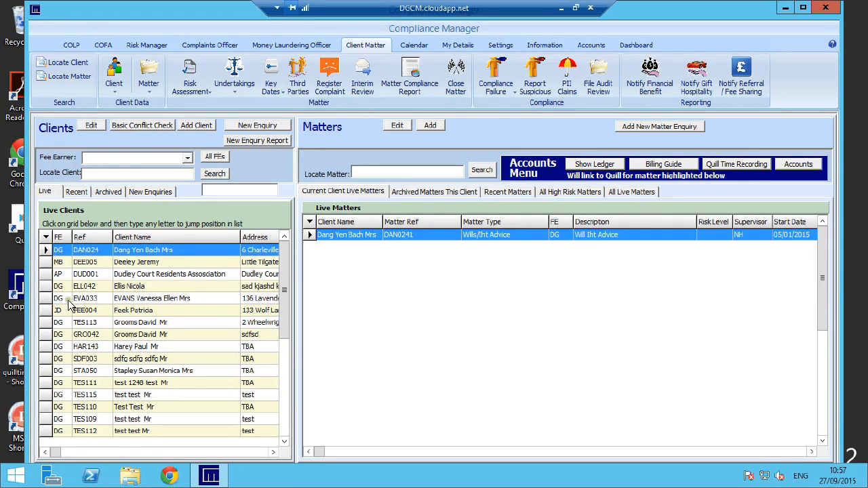
Step: Check the list of new enquiries, then start a new enquiry from the live clients view
click(149, 193)
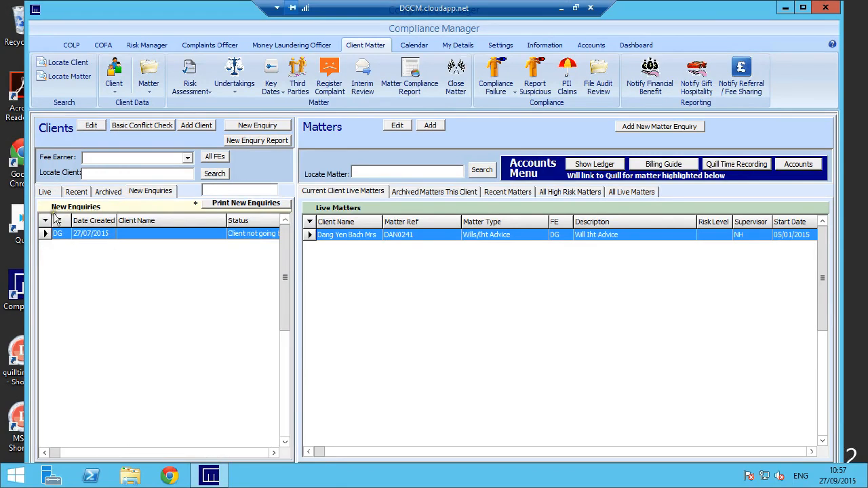
click(46, 192)
click(265, 127)
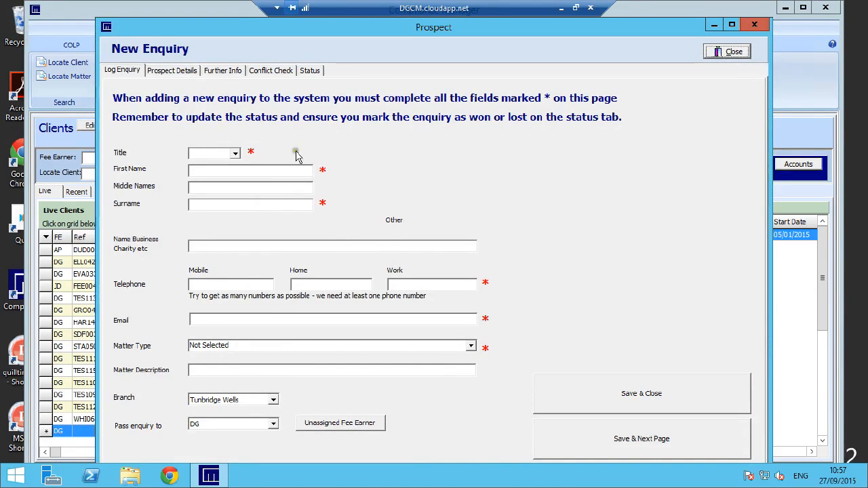
Step: Set the prospect's title to Mr and enter the prospect's first name and surname
click(234, 154)
click(229, 173)
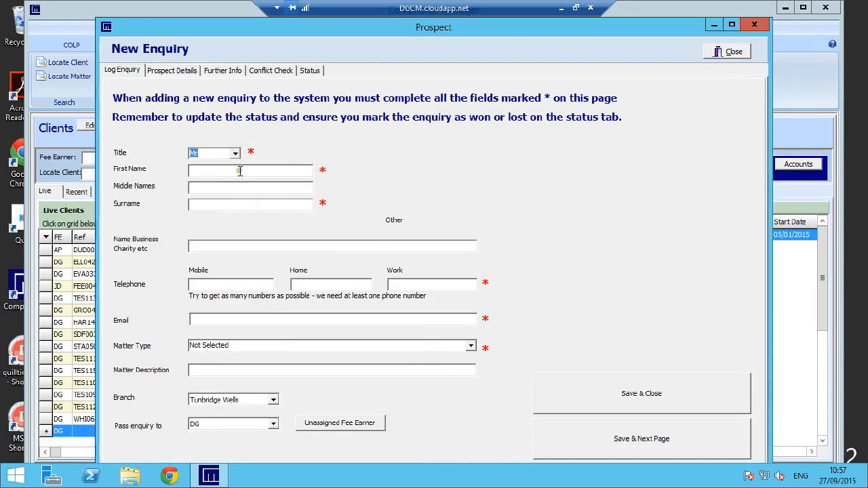
click(239, 171)
text(dsfsdfsd)
click(234, 204)
text(sdfsdf)
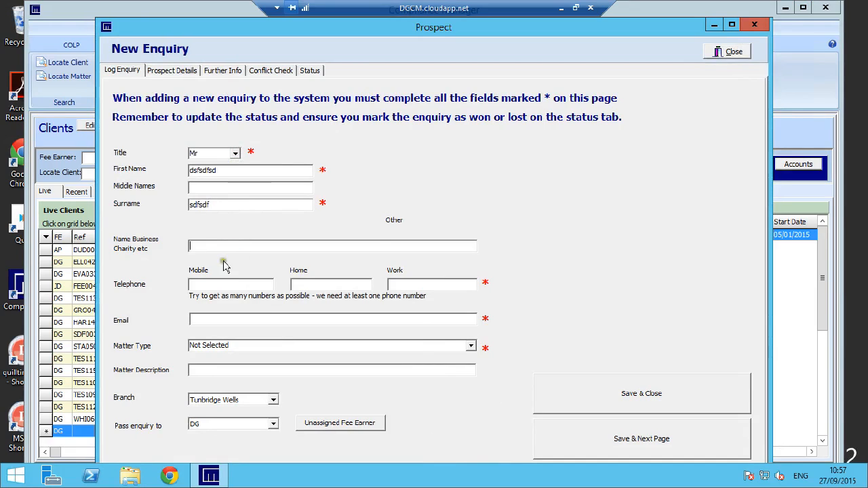
Step: Enter the prospect's mobile number, home number and e-mail address in the enquiry
click(219, 281)
text(e21312442)
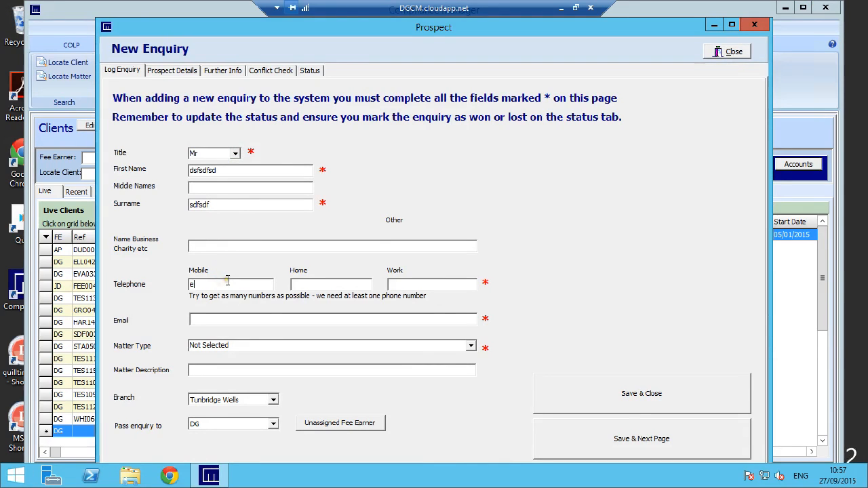
click(322, 284)
text(234324)
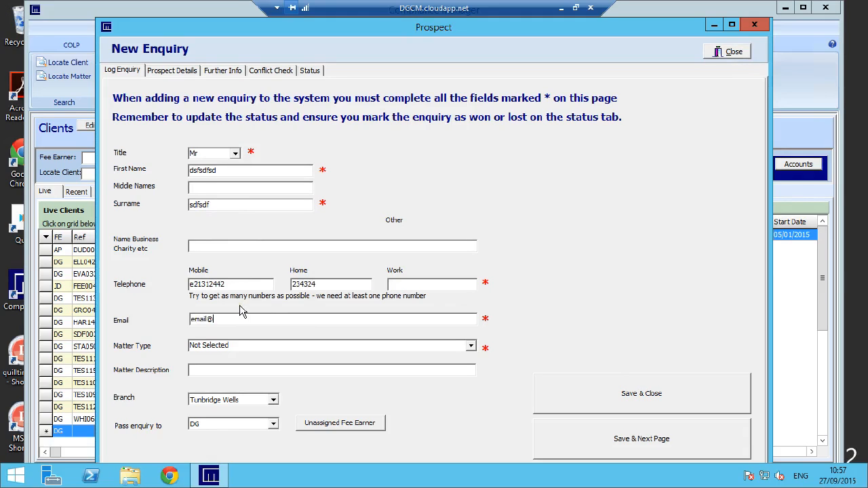
text(dsf.com)
Step: Set the matter type to Family and the matter description to "ergwergwergwerg", then save and proceed to the prospect details
click(471, 348)
click(434, 364)
click(435, 370)
text(ergwergwergwerg)
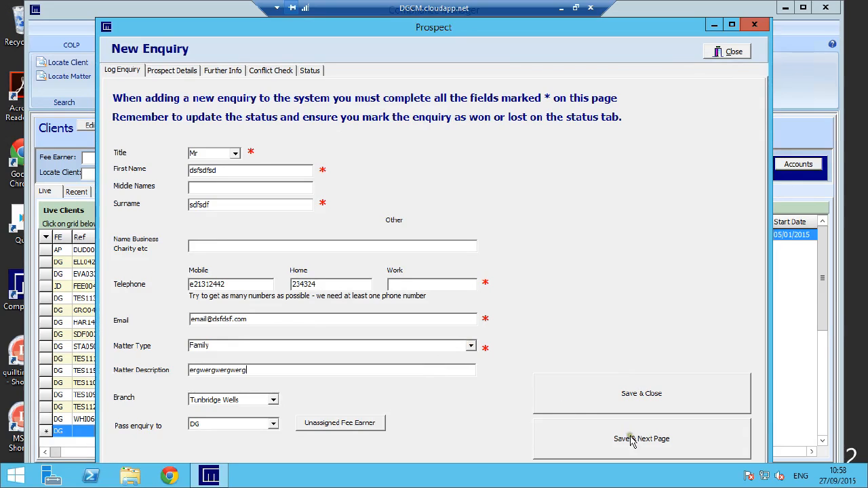
click(645, 444)
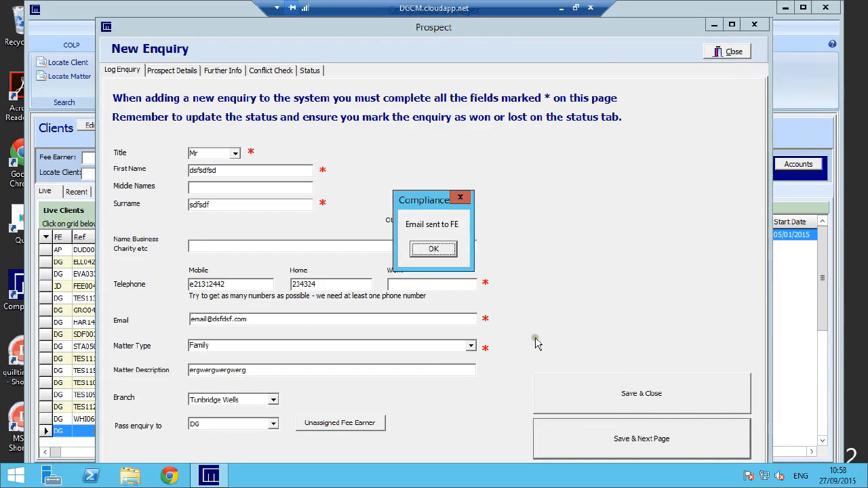
click(442, 248)
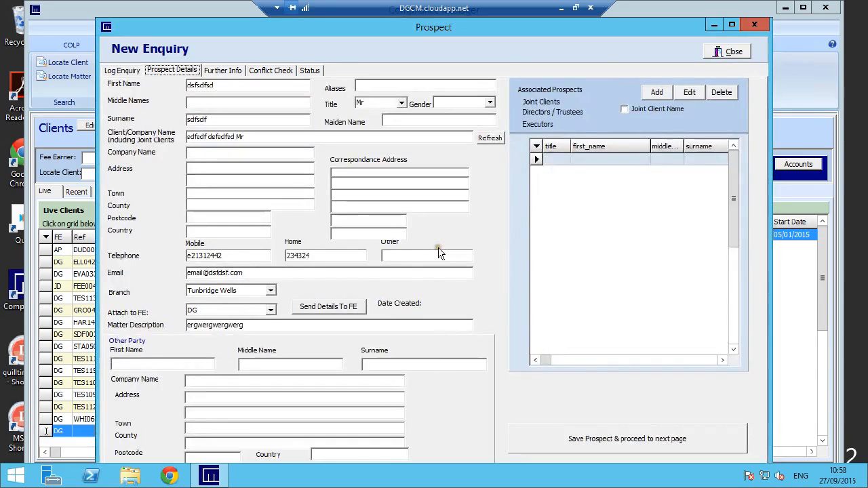
Step: Fill in the prospect's two address lines and postcode in the prospect details
click(230, 168)
text(dfgsdgf)
key(Return)
text(sdfgsdfg)
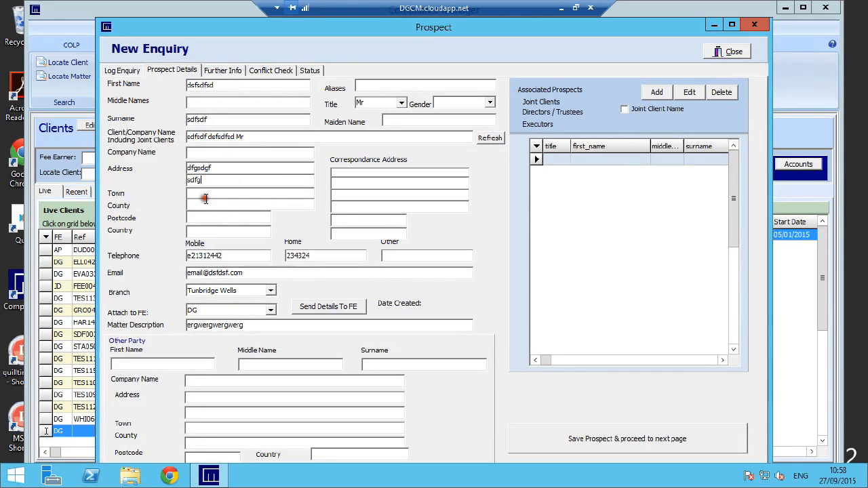
Step: Enter the other party's first name and surname, and set their company name to "sfdgdfsg"
click(162, 367)
text(dsdfgdfg)
click(372, 363)
text(sdfgsdfg)
click(235, 381)
text(sfdgdfsg)
Step: Fill in the other party's address lines, town, county and country, then save the prospect and proceed to the further information
click(231, 399)
text(dsfg)
click(220, 412)
text(sdfgsdfg)
text(sdfgfsd)
click(209, 442)
text(sdfgsdfg)
click(331, 456)
text(sdfgdfsg)
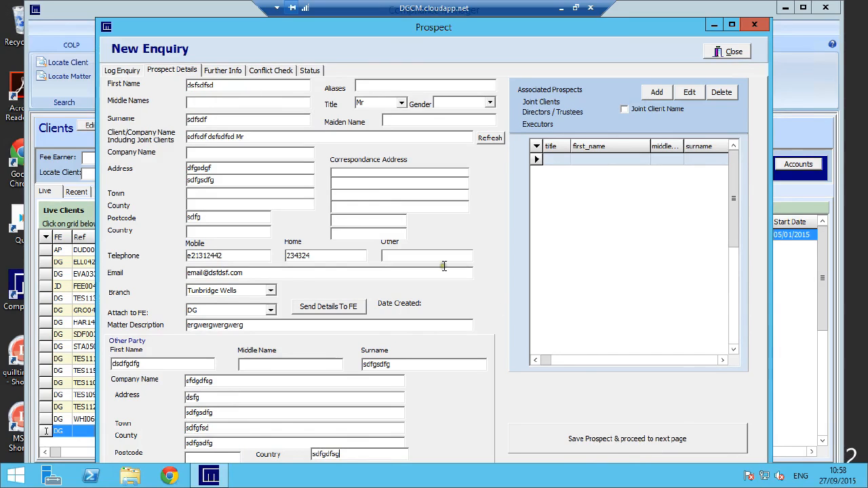
click(609, 440)
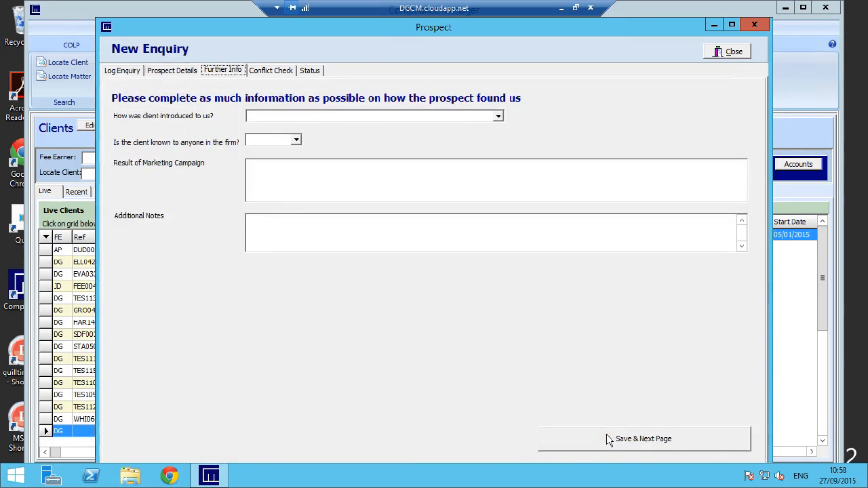
Step: Record the client's introduction as Word of mouth with the additional notes "dfgsdfgsdfg", then save and proceed to the conflict check
click(499, 117)
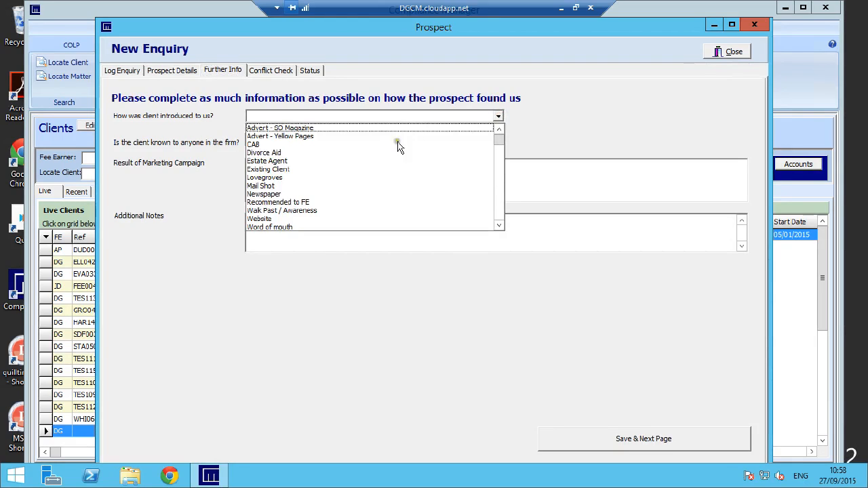
click(281, 227)
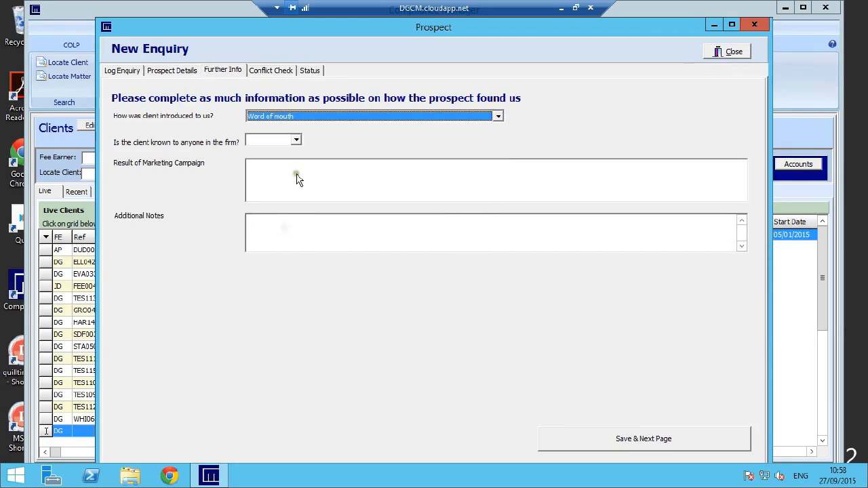
click(293, 177)
click(277, 234)
text(dfgsdfgsdfg)
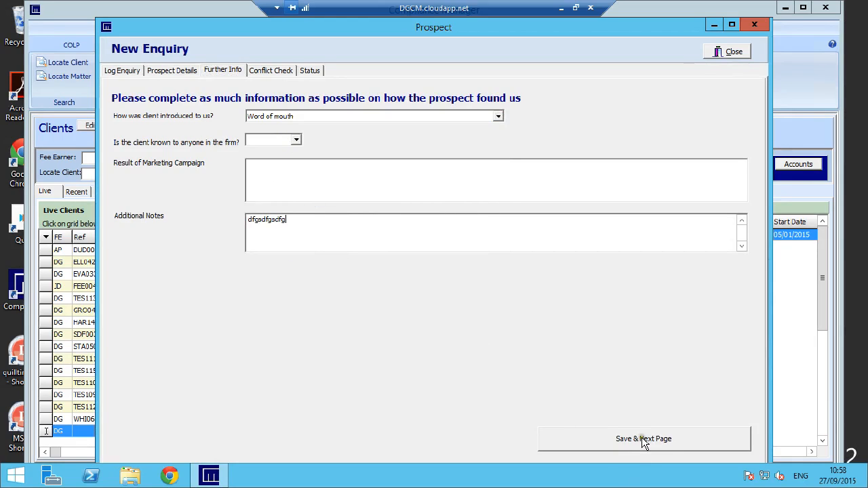
click(643, 440)
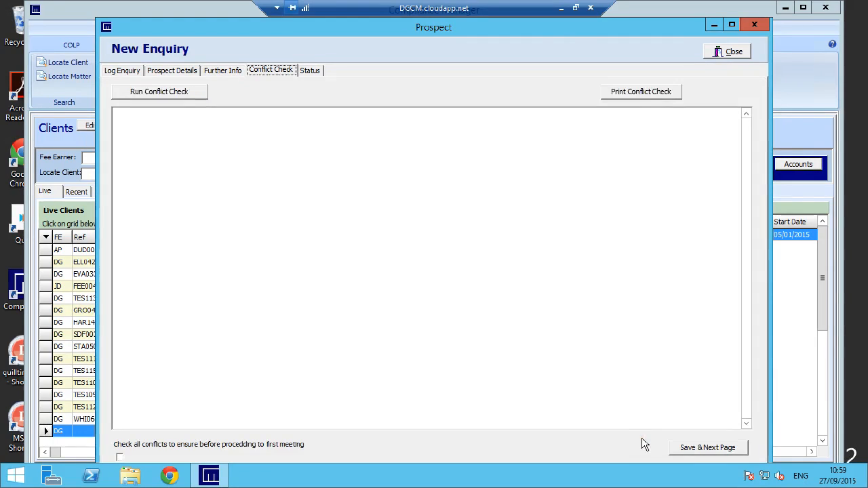
Step: Run the conflict check for the prospect, mark all conflicts as checked, and save and proceed to the status page
click(177, 93)
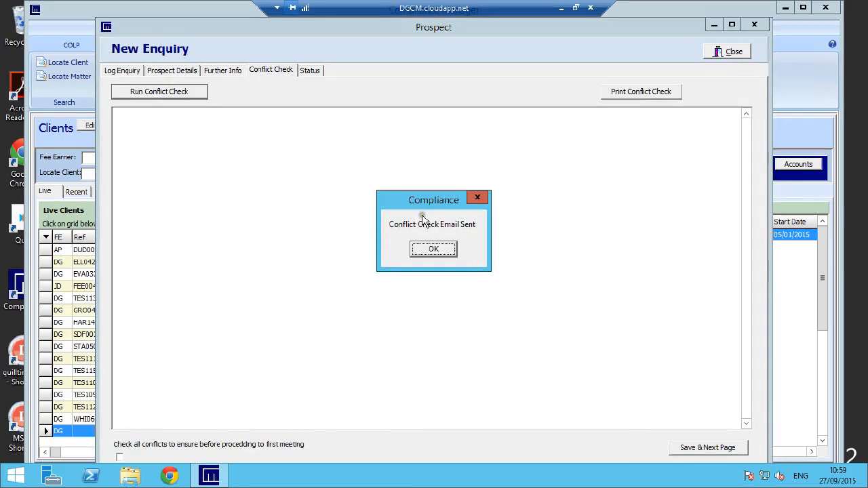
click(420, 251)
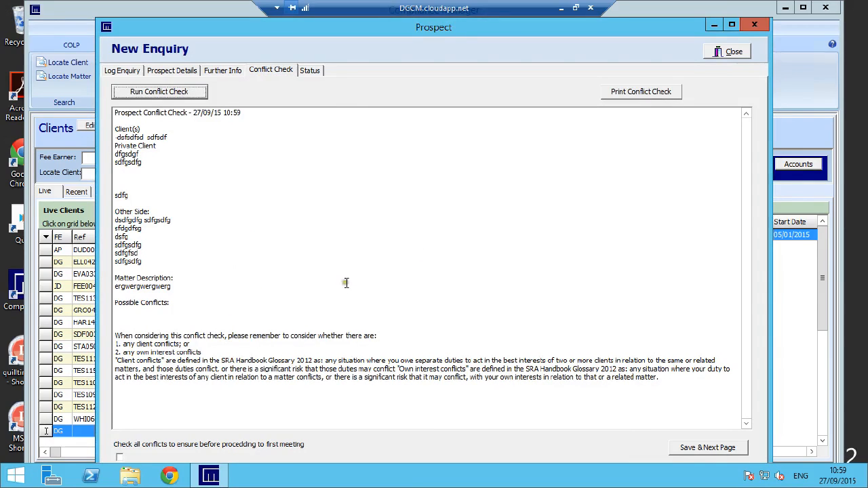
click(119, 458)
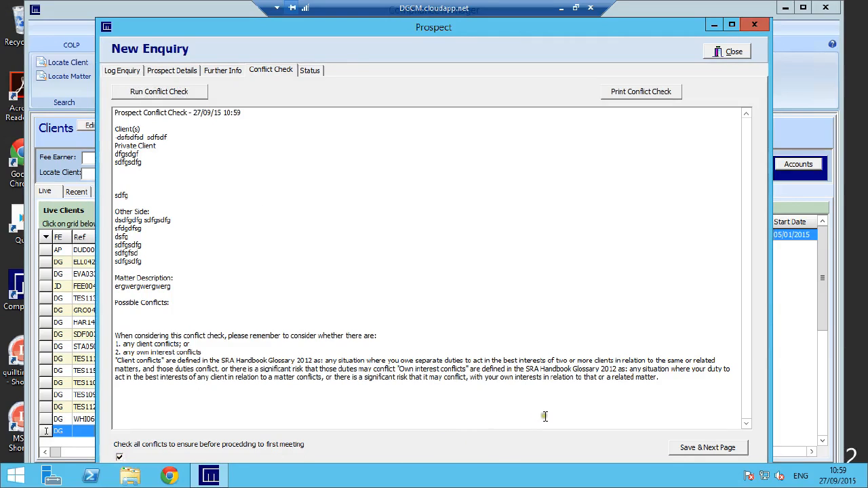
click(707, 448)
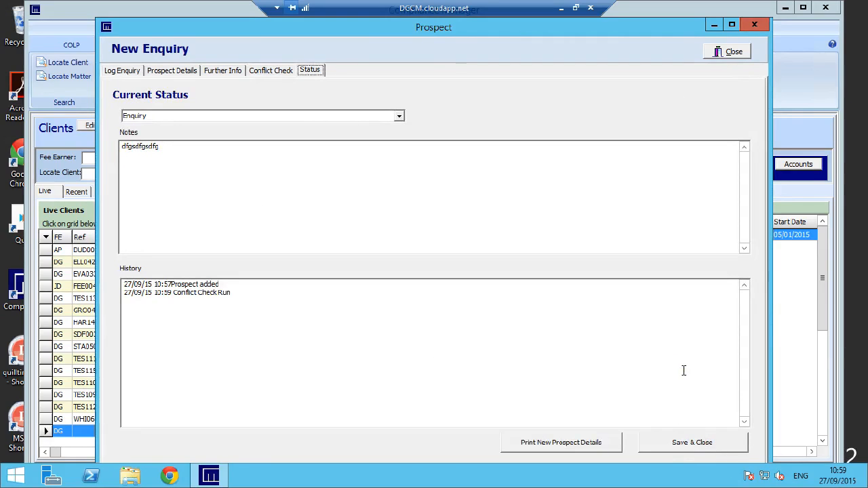
Step: Review the available statuses, keep the current status as Enquiry, and save and close the enquiry
click(399, 116)
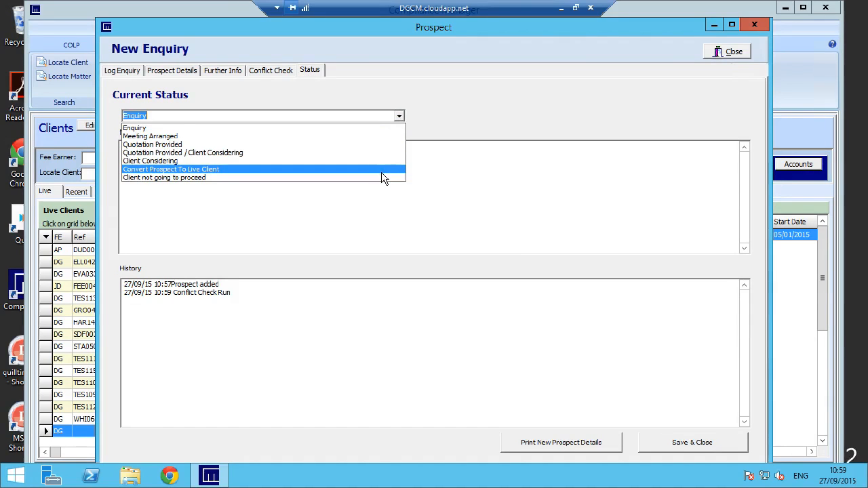
click(371, 128)
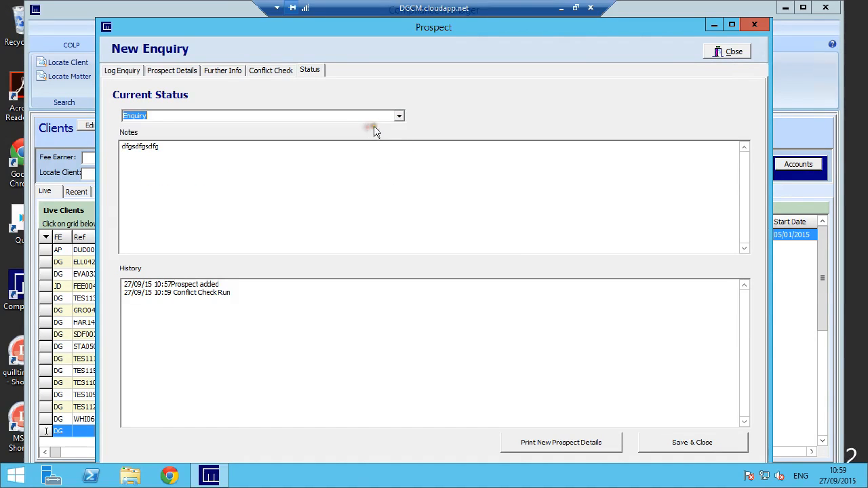
click(698, 447)
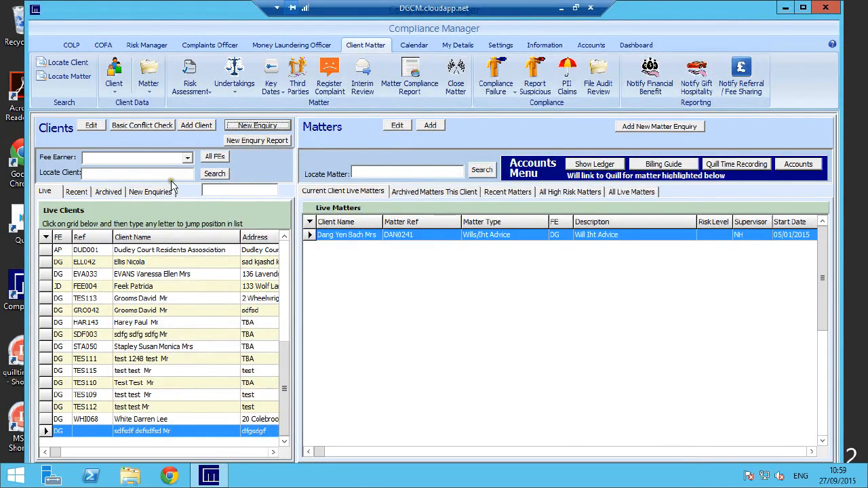
Step: Reopen the enquiry dated 27/09/2015 from the new enquiries list and change its status to Meeting Arranged
click(143, 194)
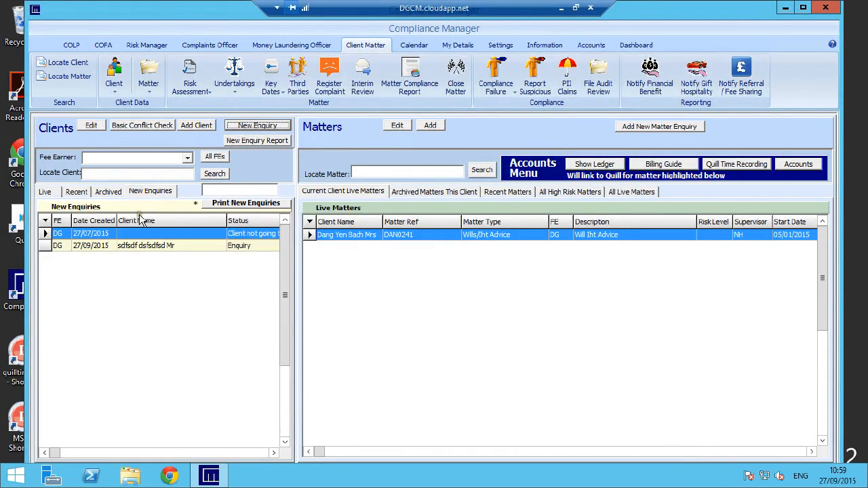
double_click(160, 246)
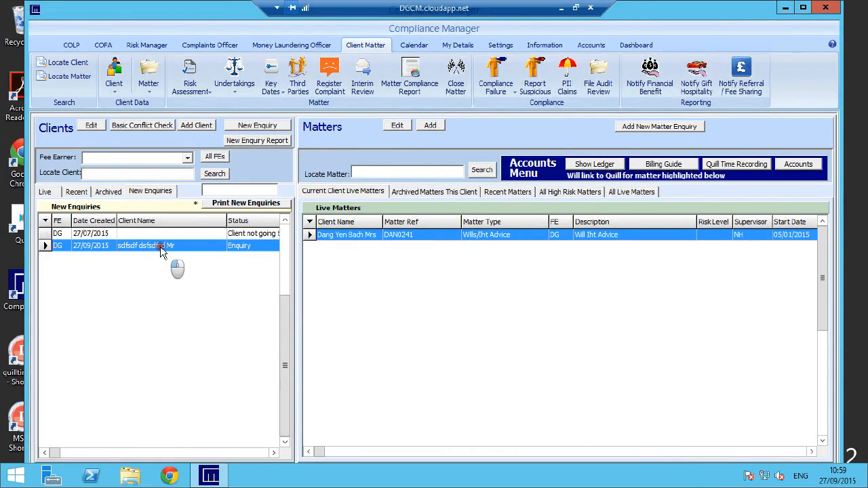
click(309, 70)
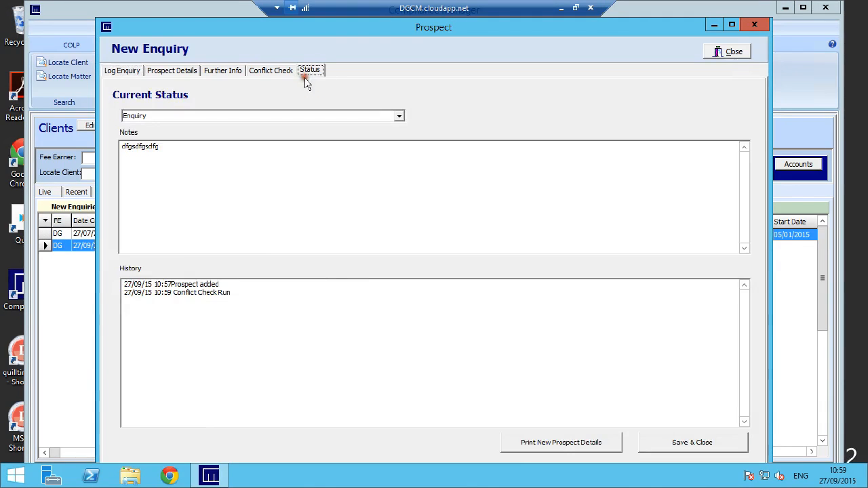
click(399, 117)
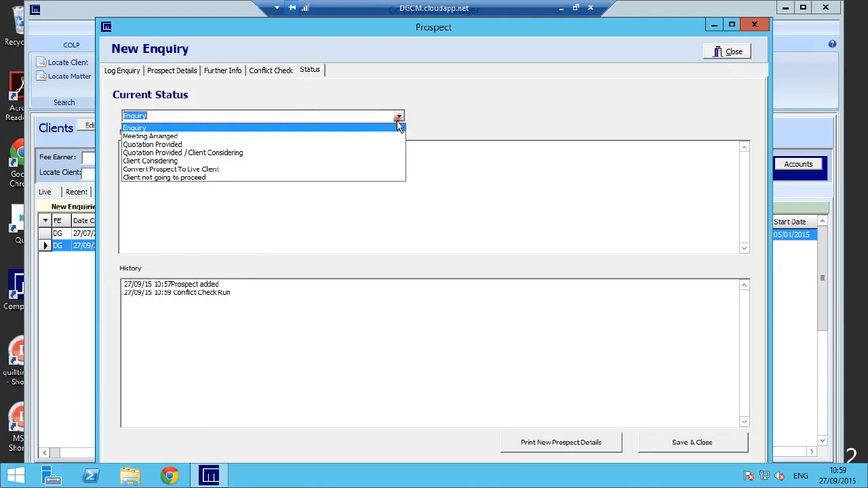
click(337, 135)
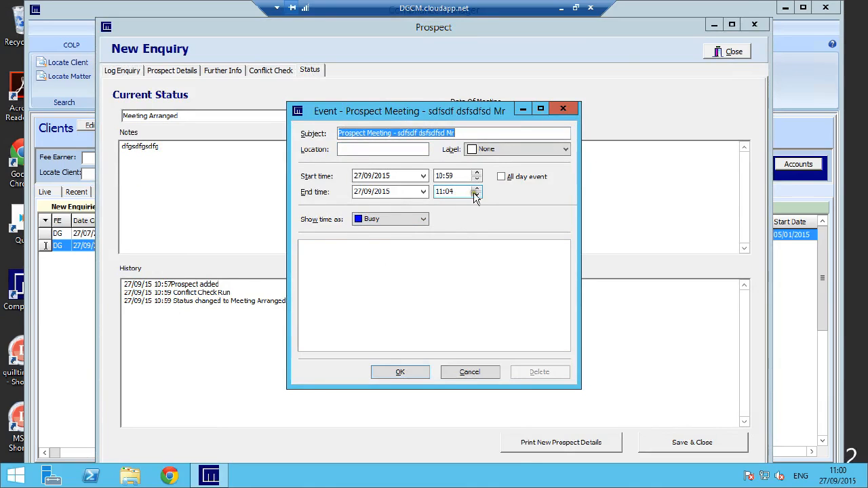
Step: Record the prospect meeting in the calendar for 27/09/2015 from 10:59 to 11:04, then save and close the enquiry
click(439, 193)
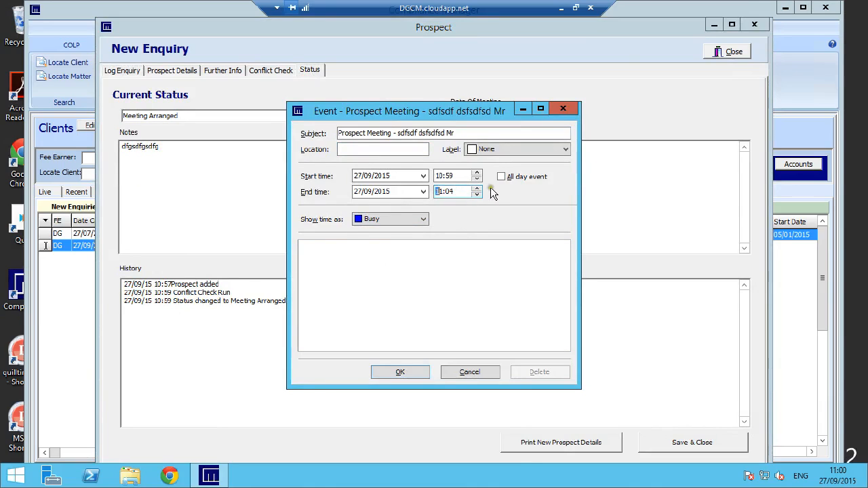
click(409, 373)
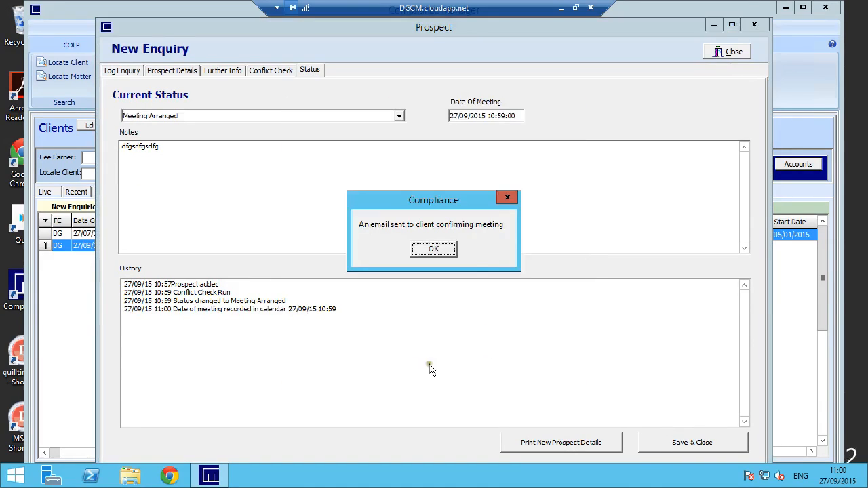
click(430, 251)
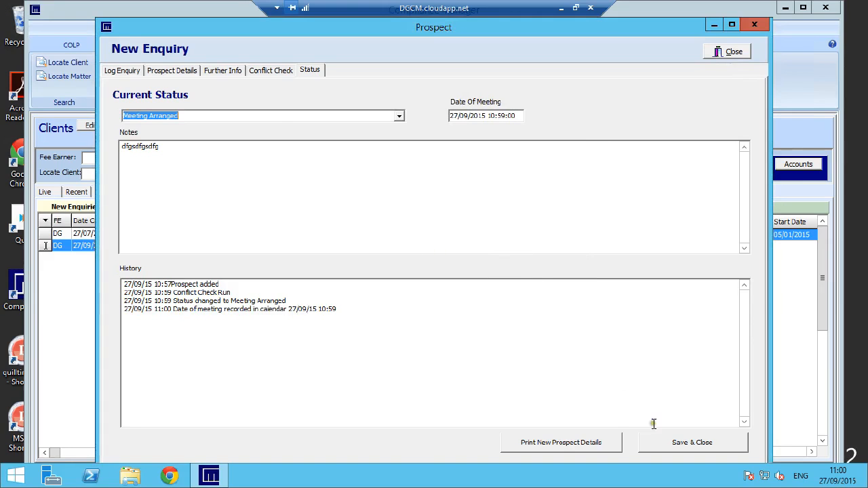
click(697, 444)
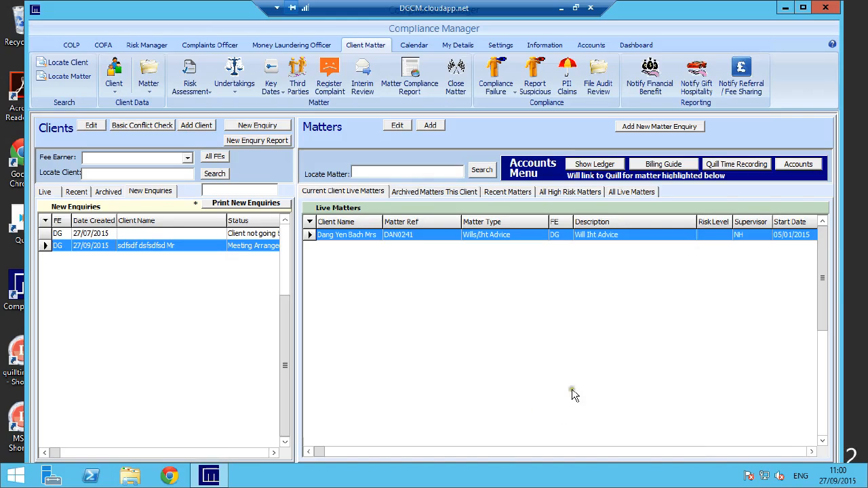
Step: Reopen the enquiry with the arranged meeting and set its status to Convert Prospect To Live Client
double_click(158, 246)
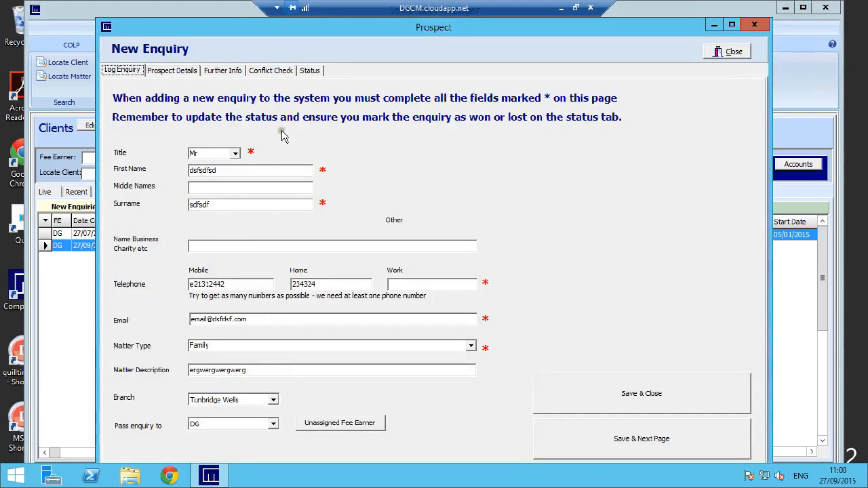
click(313, 71)
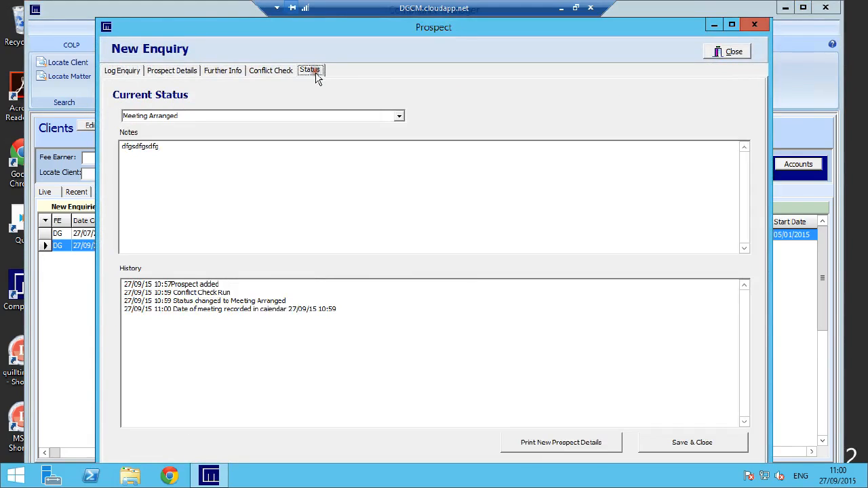
click(399, 116)
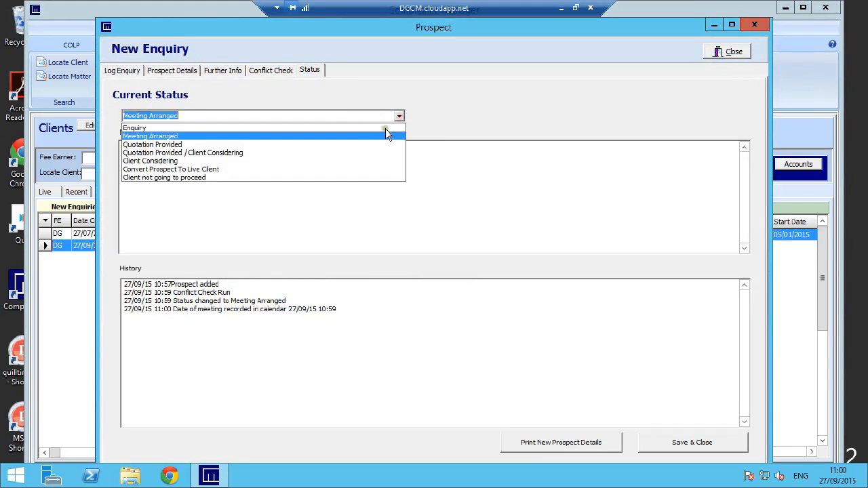
click(220, 170)
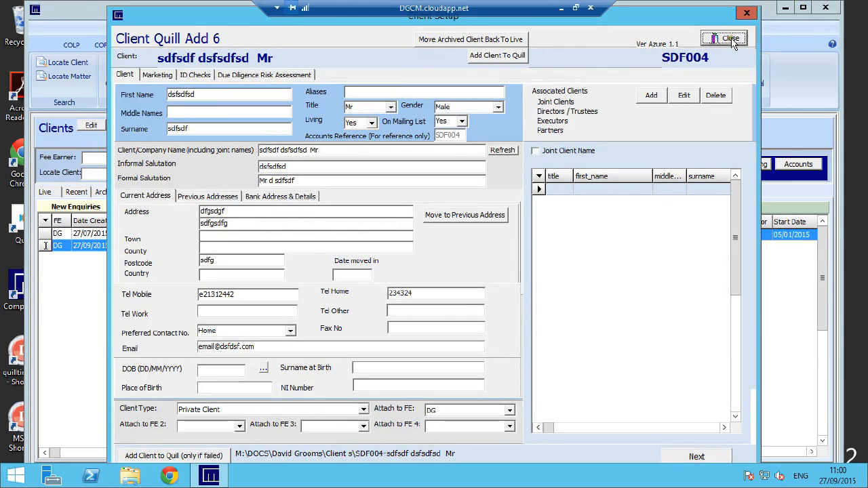
click(562, 8)
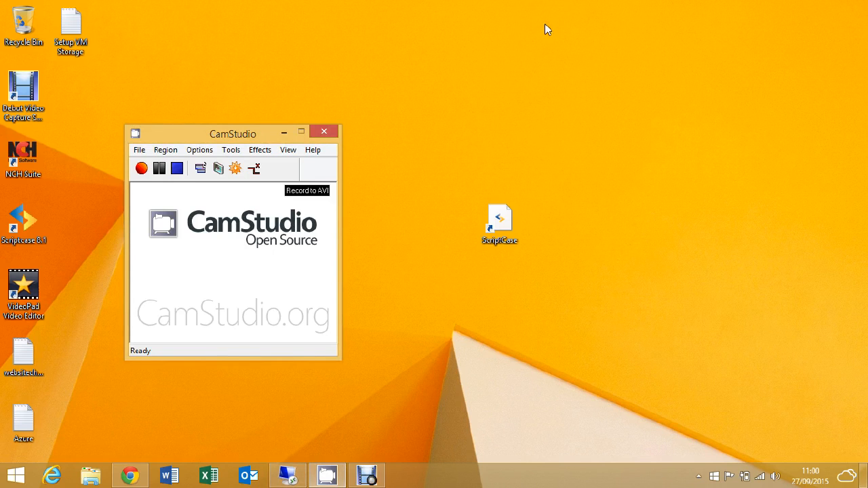